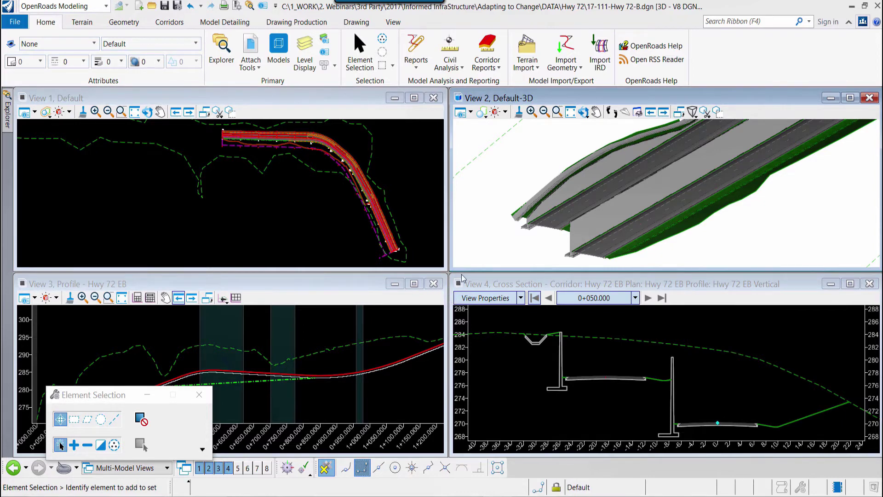
# - Change View 2's display style from Smooth to Transparent
pyautogui.click(475, 113)
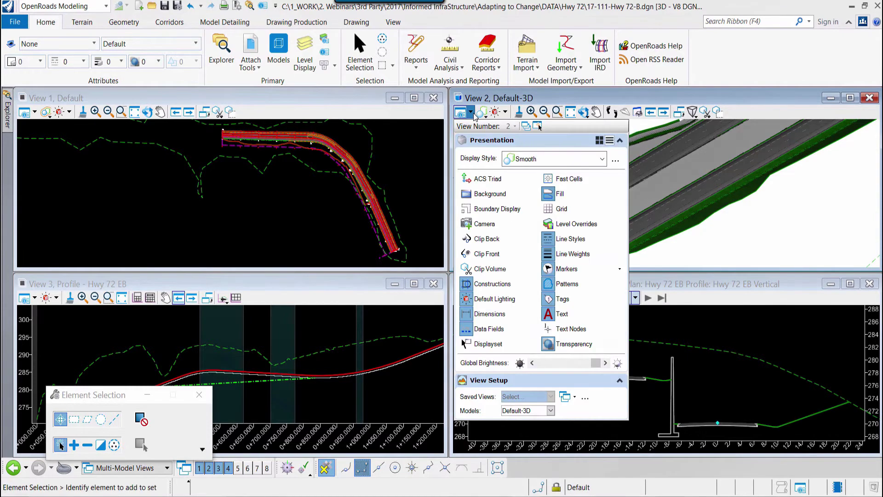
pyautogui.click(603, 159)
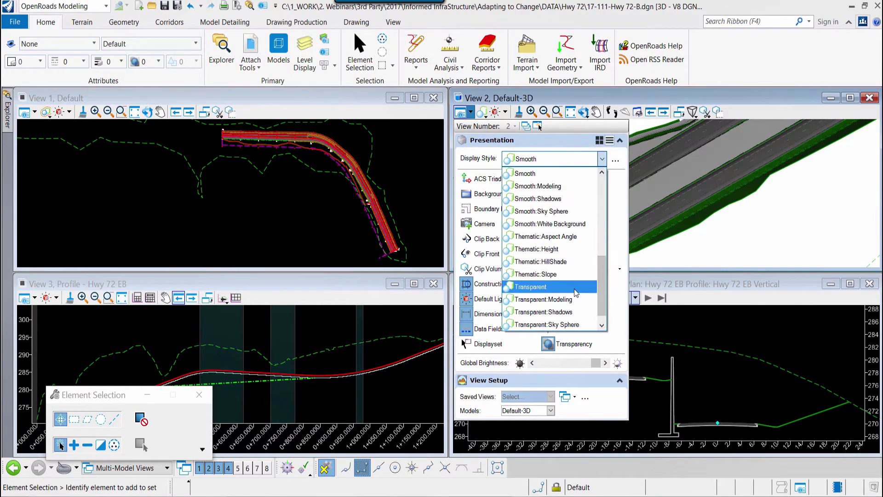
pyautogui.click(577, 286)
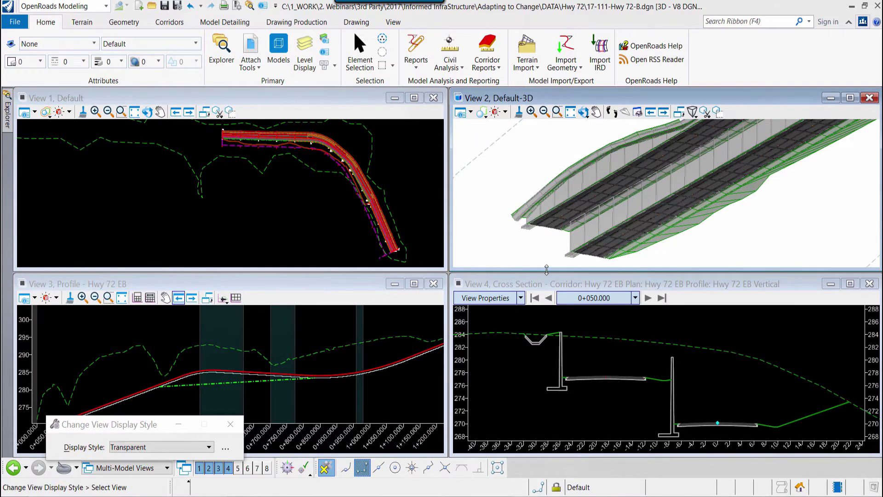
pyautogui.click(320, 28)
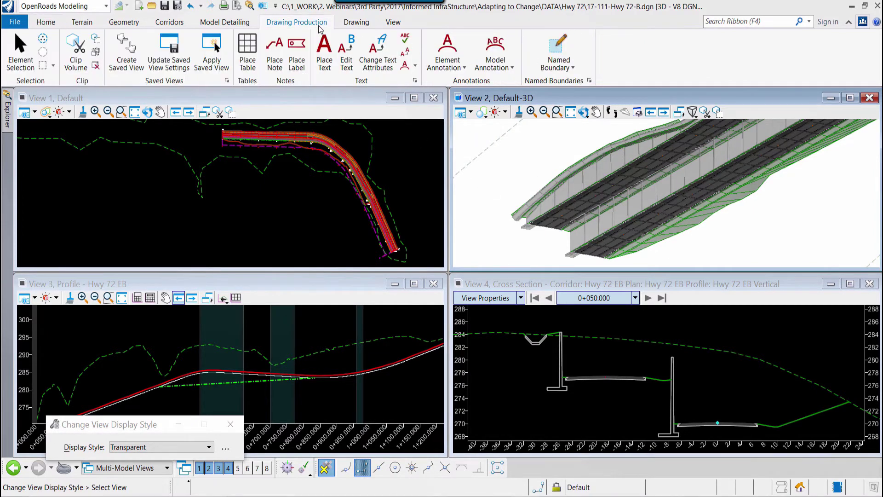
# - Place Civil Cross Section boundaries on Hwy 72 EB using seed A1_XS and interval 40, starting at 0+000.000
pyautogui.click(567, 48)
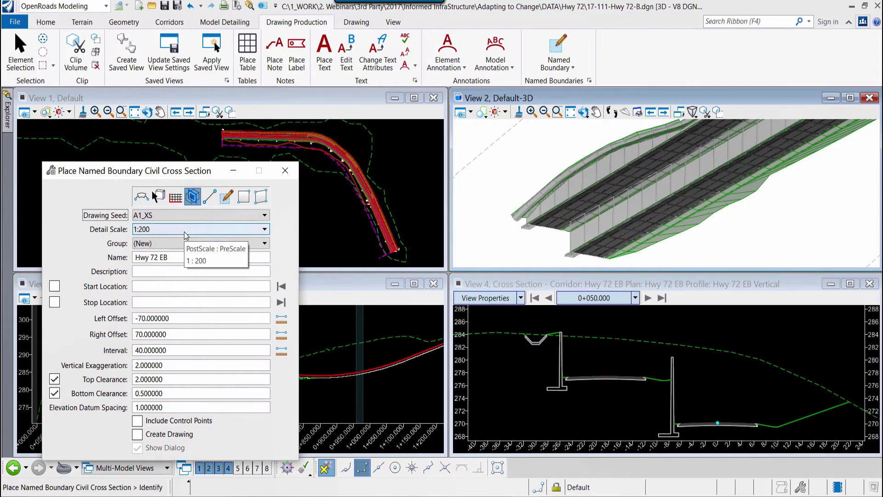
pyautogui.click(147, 288)
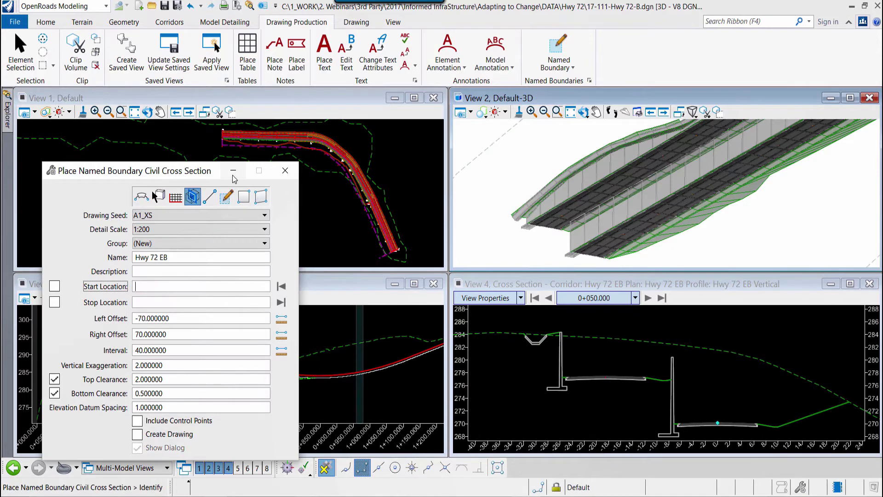
pyautogui.scroll(5, 235, 140)
pyautogui.moveTo(234, 140); pyautogui.dragTo(277, 173, button='middle')
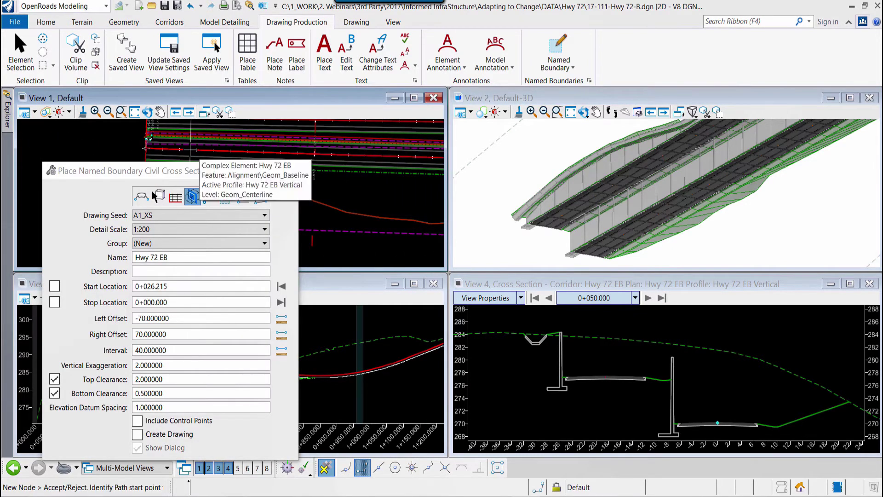
pyautogui.click(147, 151)
pyautogui.scroll(-5, 361, 169)
pyautogui.moveTo(340, 162); pyautogui.dragTo(298, 152, button='middle')
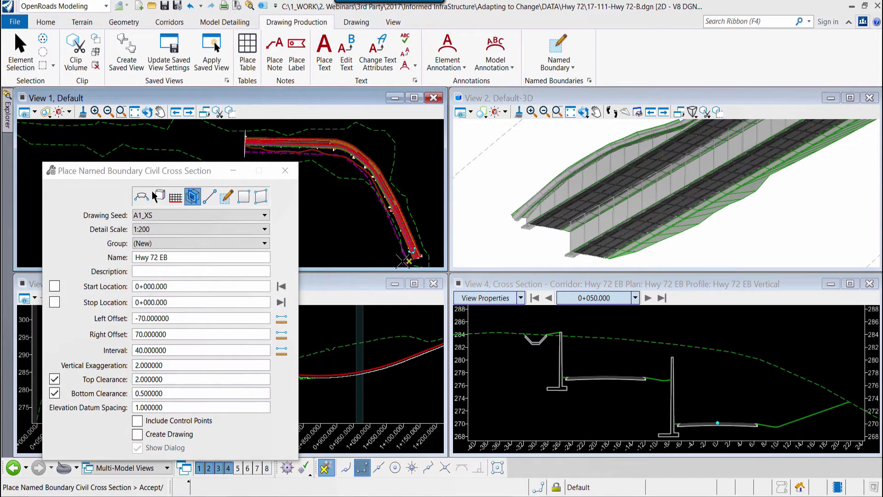
pyautogui.scroll(2, 424, 249)
pyautogui.scroll(1, 424, 249)
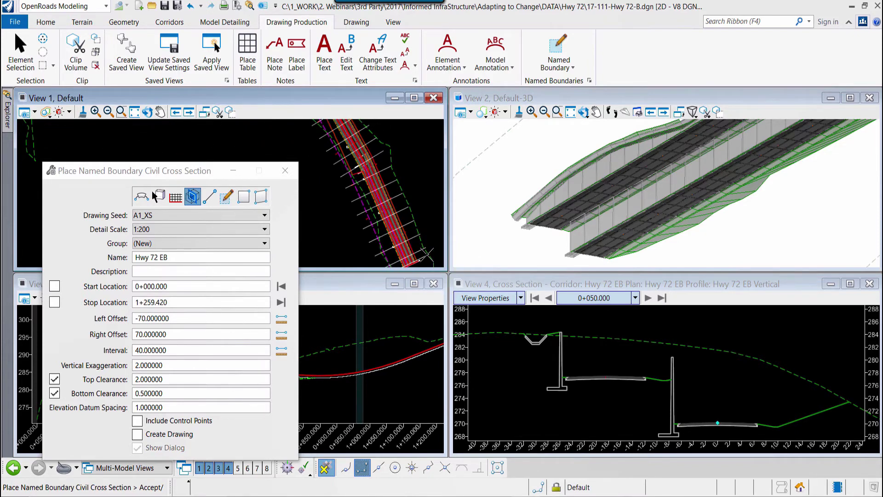
pyautogui.scroll(-3, 342, 221)
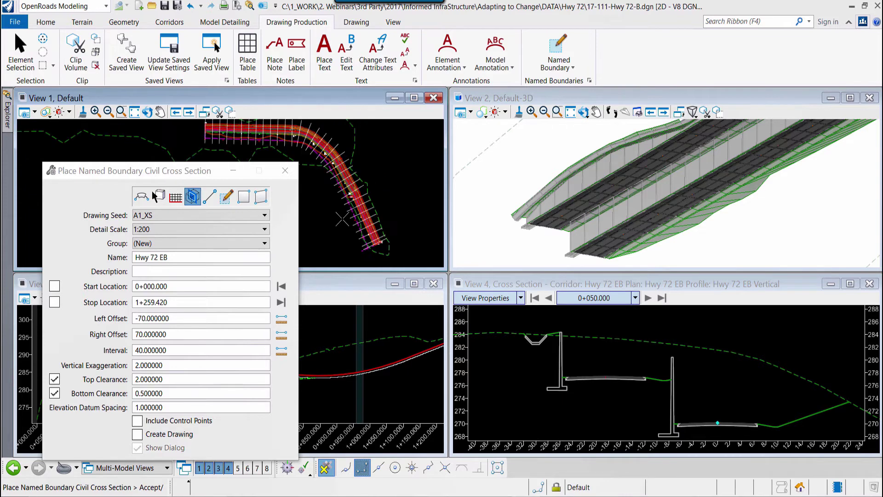
pyautogui.click(167, 139)
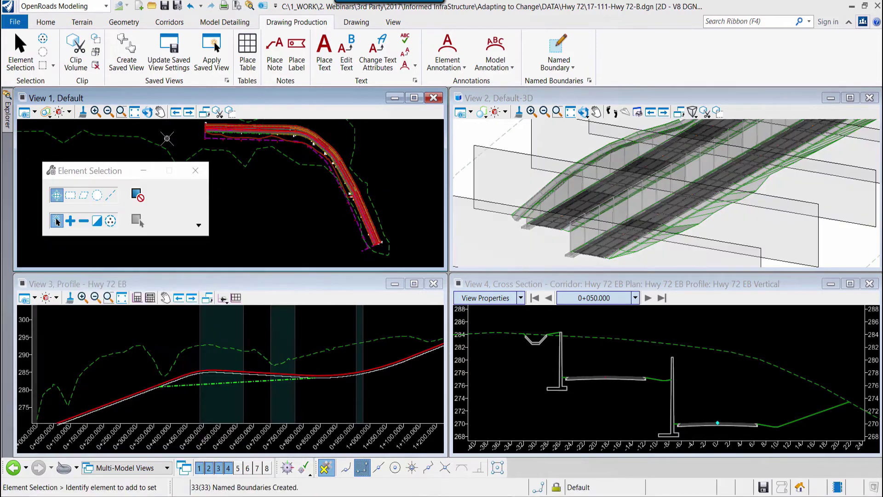
pyautogui.keyDown('shift'); pyautogui.moveTo(564, 199); pyautogui.dragTo(549, 228, button='middle'); pyautogui.keyUp('shift')
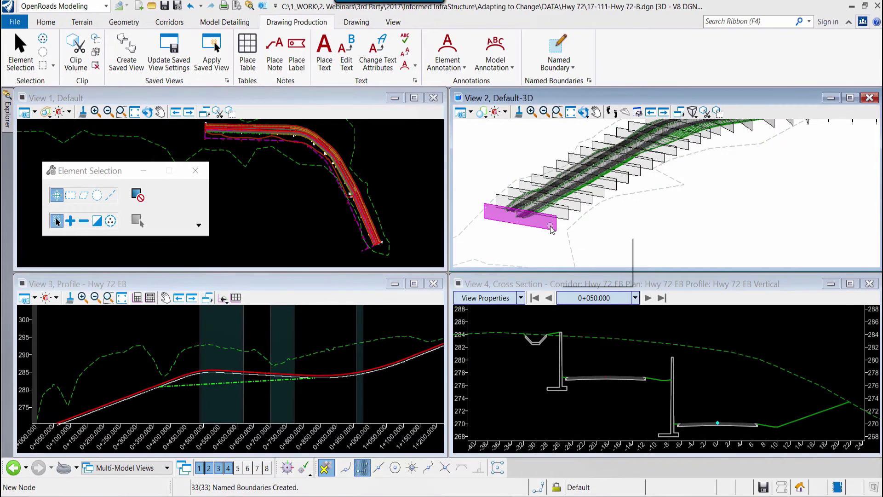
pyautogui.moveTo(552, 229)
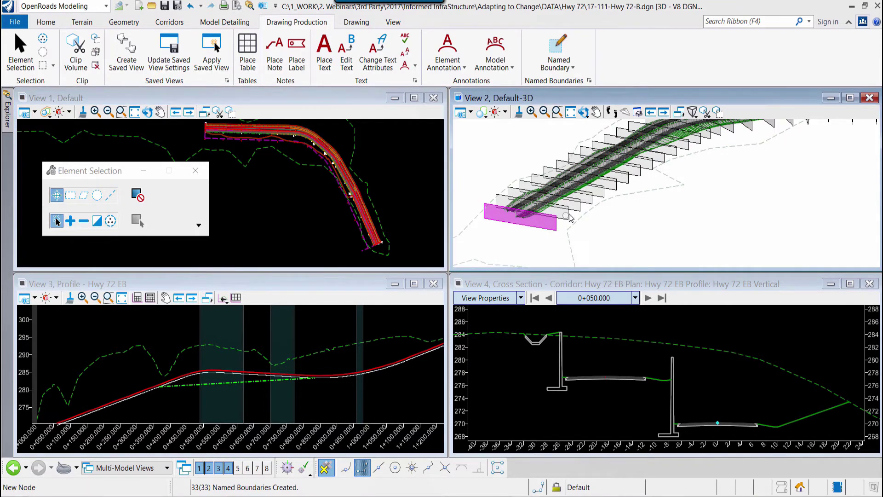
pyautogui.moveTo(598, 195)
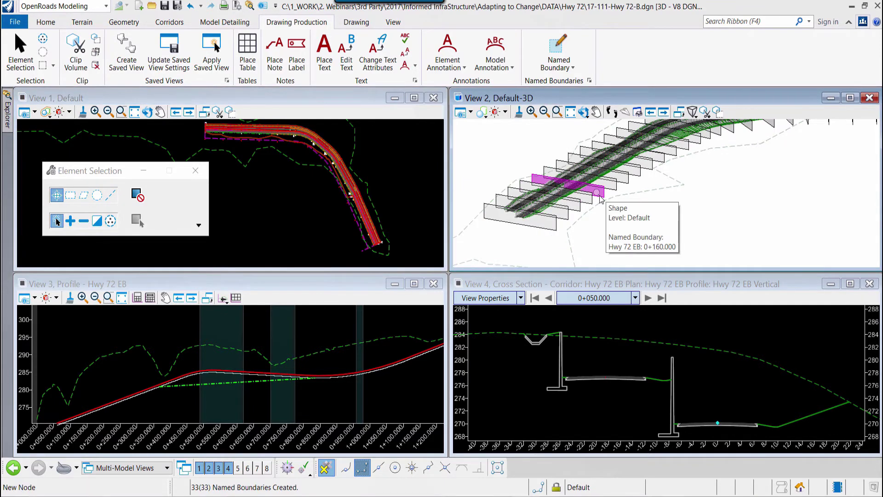
pyautogui.keyDown('shift'); pyautogui.moveTo(598, 196); pyautogui.dragTo(642, 195, button='middle'); pyautogui.keyUp('shift')
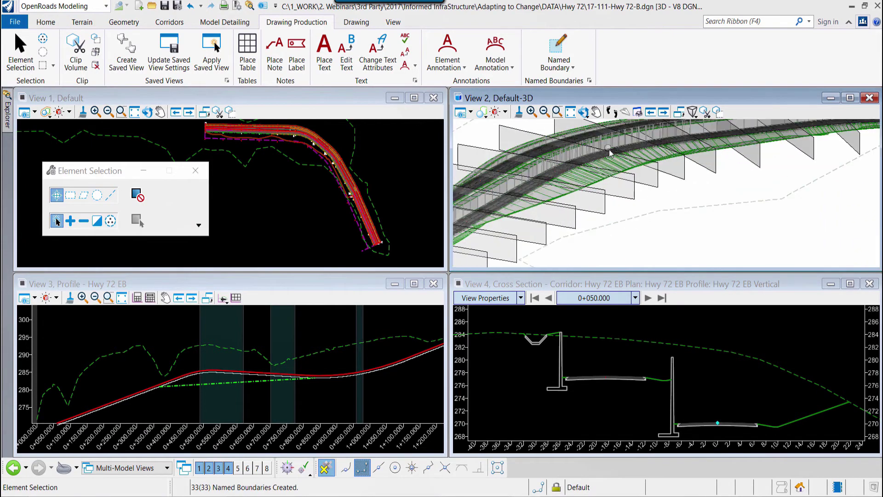
pyautogui.click(583, 111)
pyautogui.click(544, 164)
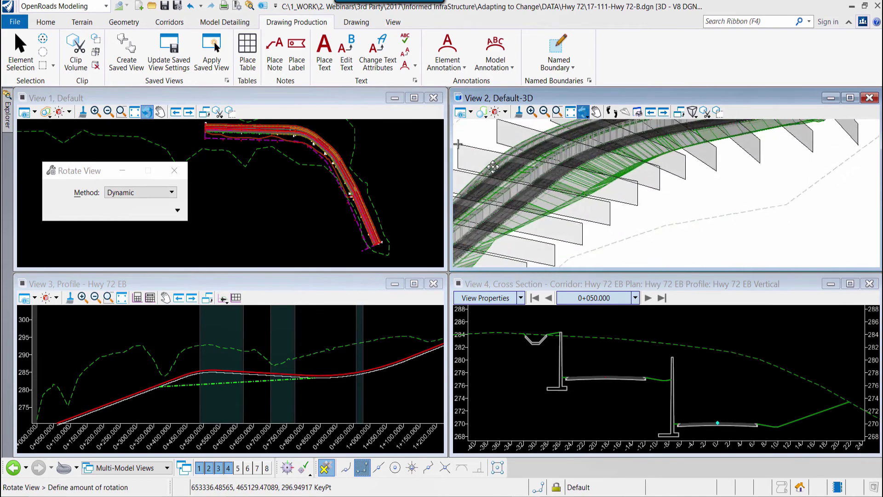
pyautogui.click(493, 207)
pyautogui.rightClick(492, 214)
pyautogui.keyDown('shift'); pyautogui.moveTo(491, 214); pyautogui.dragTo(478, 215, button='middle'); pyautogui.keyUp('shift')
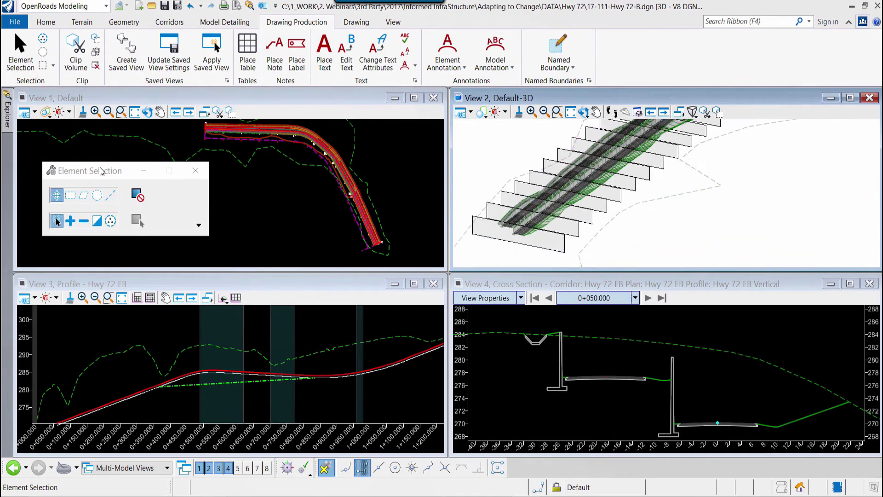
# - In Named Boundaries, expand the Hwy 72 EB group and highlight stations 0+000.000 through 0+120.000
pyautogui.click(589, 80)
pyautogui.moveTo(218, 153); pyautogui.dragTo(242, 145)
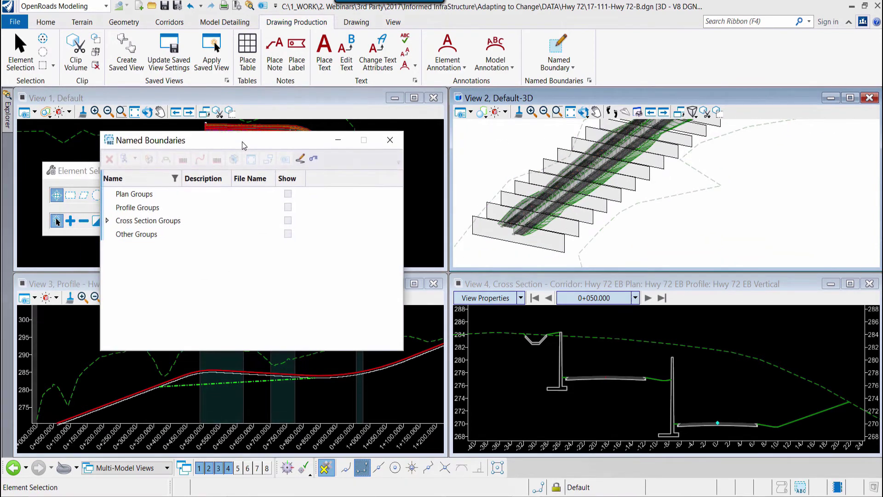
pyautogui.click(108, 222)
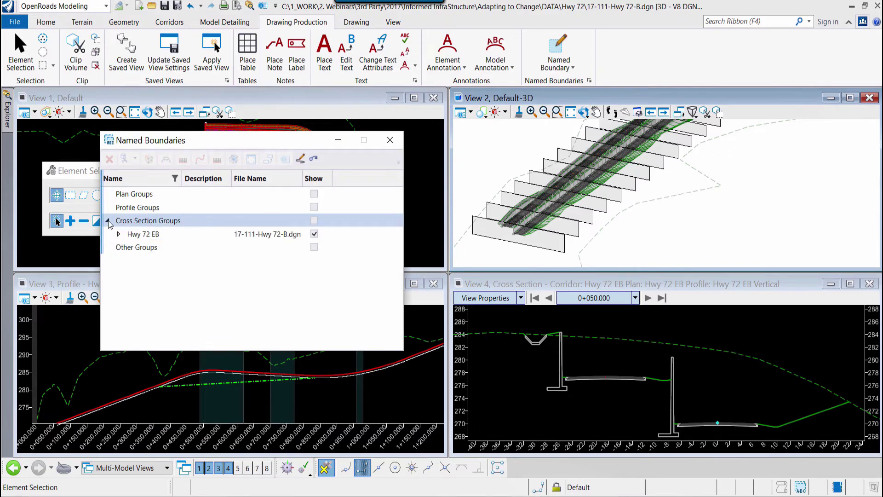
pyautogui.click(118, 234)
pyautogui.click(165, 251)
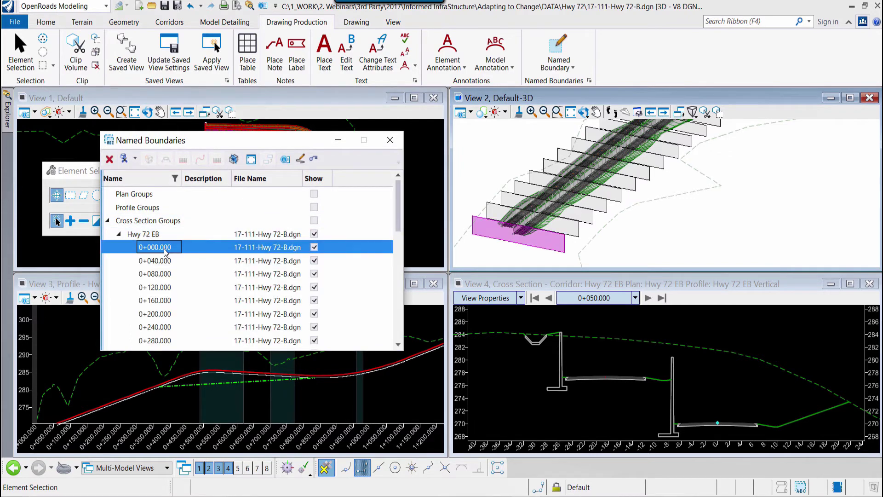
pyautogui.click(166, 261)
pyautogui.click(167, 275)
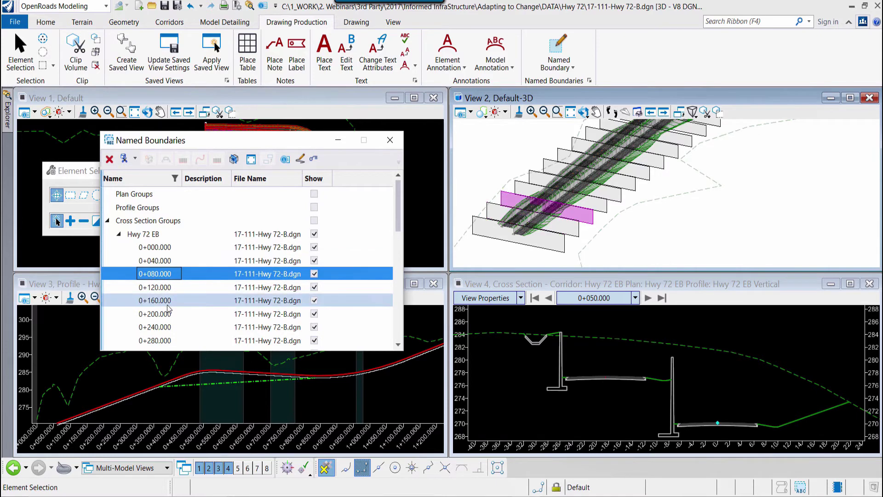
pyautogui.click(167, 288)
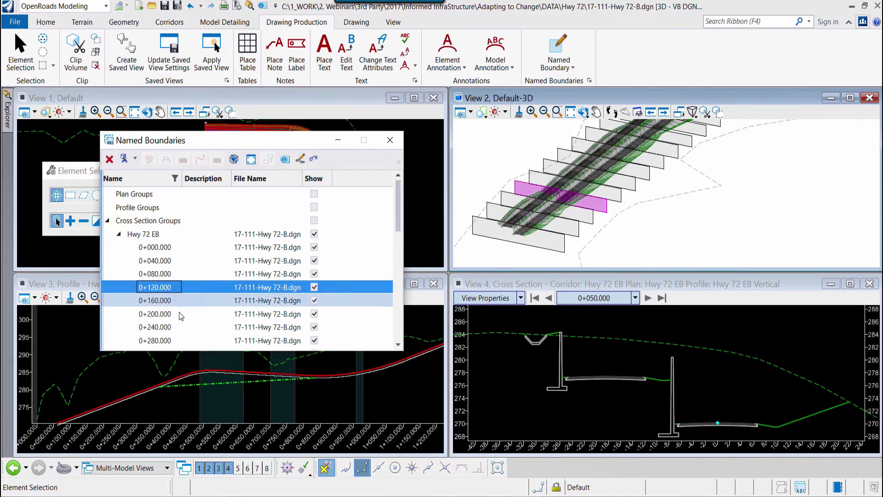
# - Hide and reshow all Hwy 72 EB boundaries, then select the group for drawing creation
pyautogui.click(315, 234)
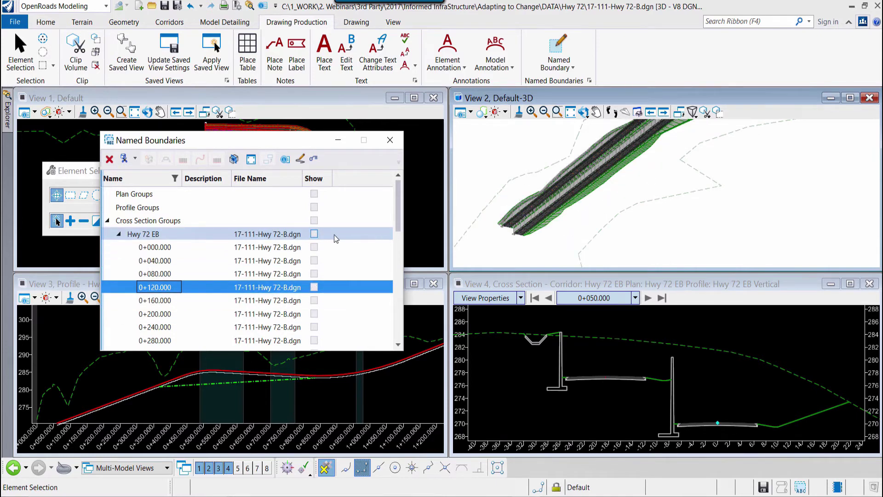
pyautogui.click(314, 234)
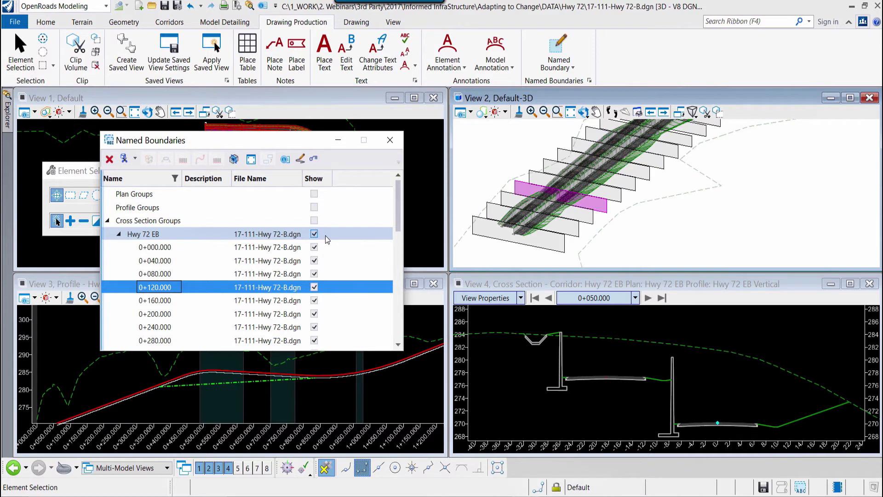
pyautogui.click(238, 235)
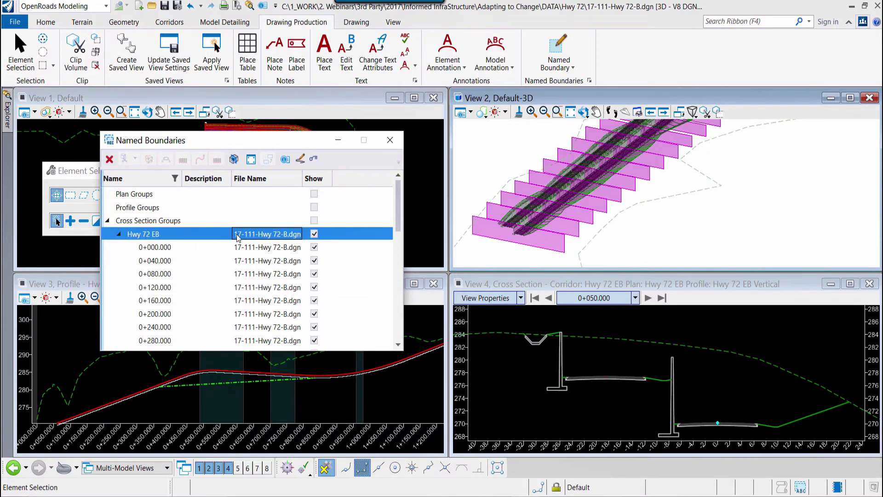
pyautogui.click(302, 159)
pyautogui.rightClick(205, 232)
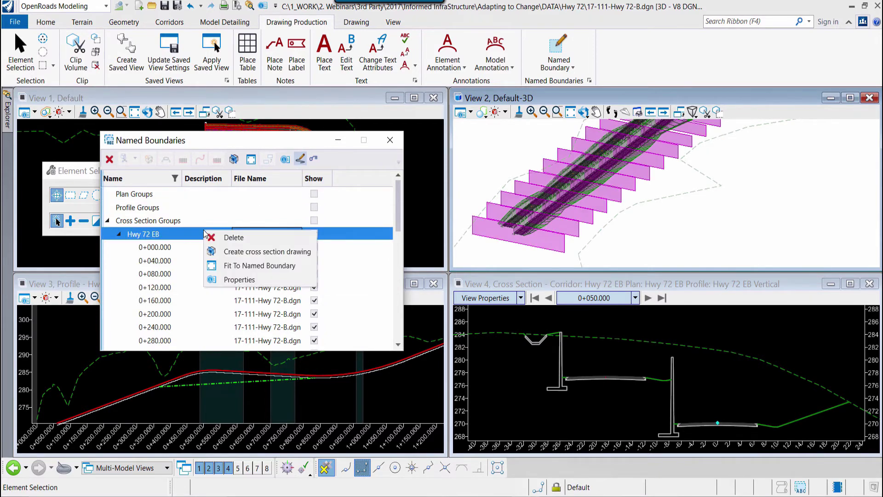
# - Create the Hwy 72 EB drawings with drawing scale 1:200 and detail scale 1:200
pyautogui.click(243, 252)
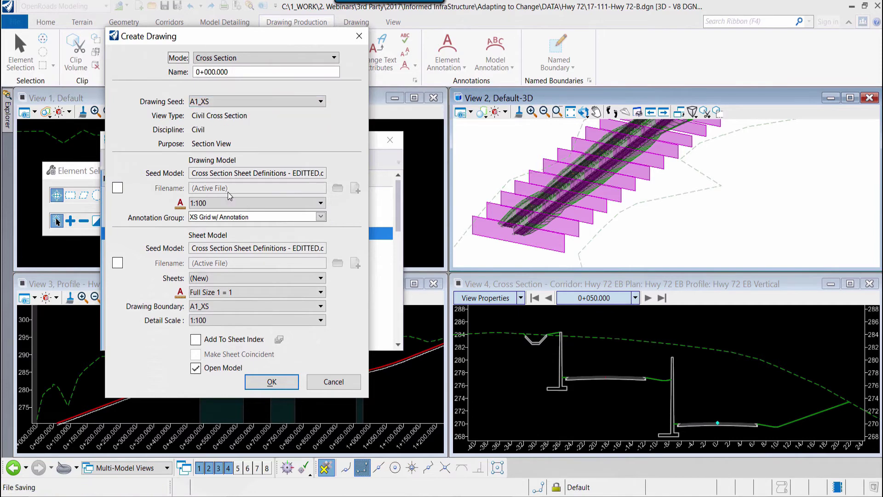
pyautogui.click(236, 209)
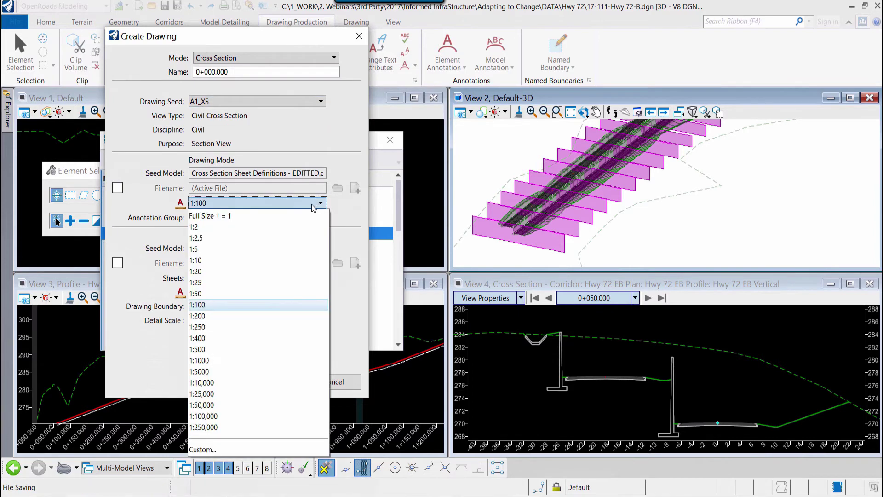
pyautogui.click(227, 316)
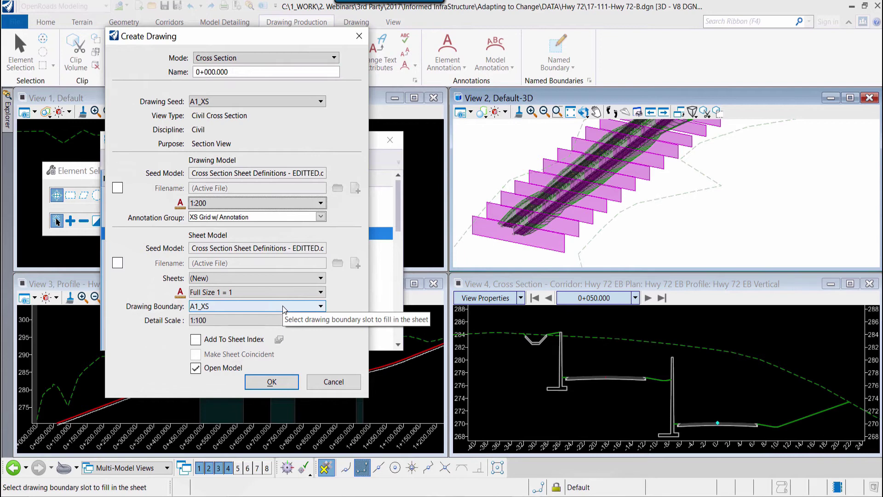
pyautogui.click(285, 321)
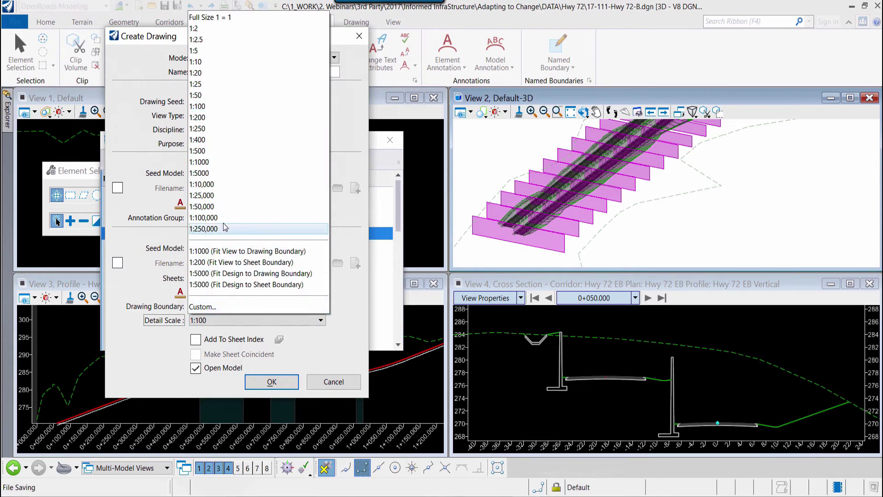
pyautogui.click(213, 118)
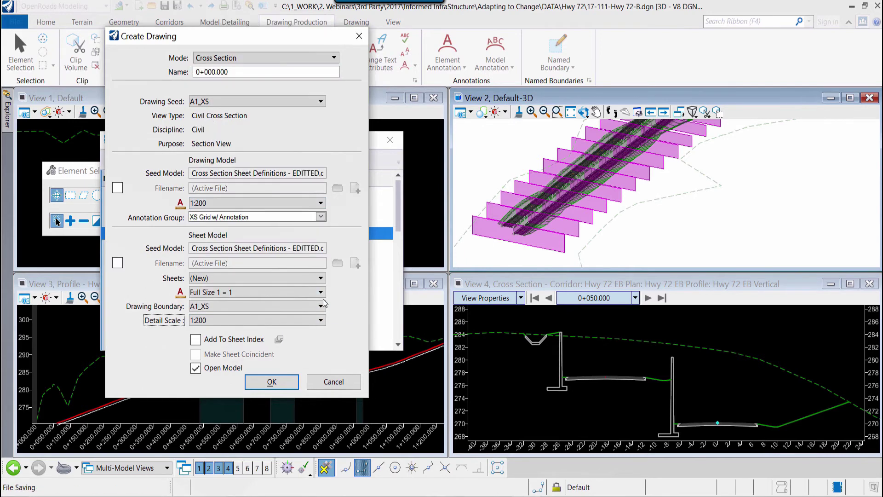
pyautogui.click(274, 382)
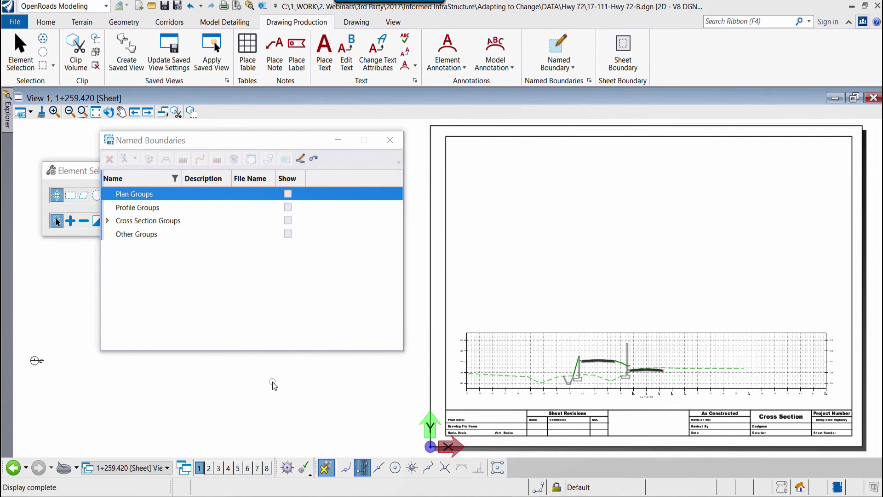
# - View the 0+720.000 sheet, then switch to the 0+480.000 cross-section sheet
pyautogui.click(162, 468)
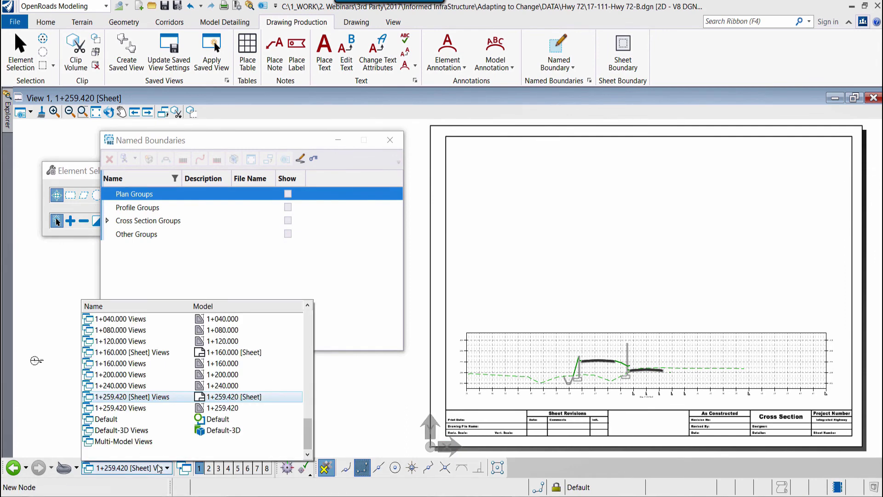
pyautogui.click(146, 345)
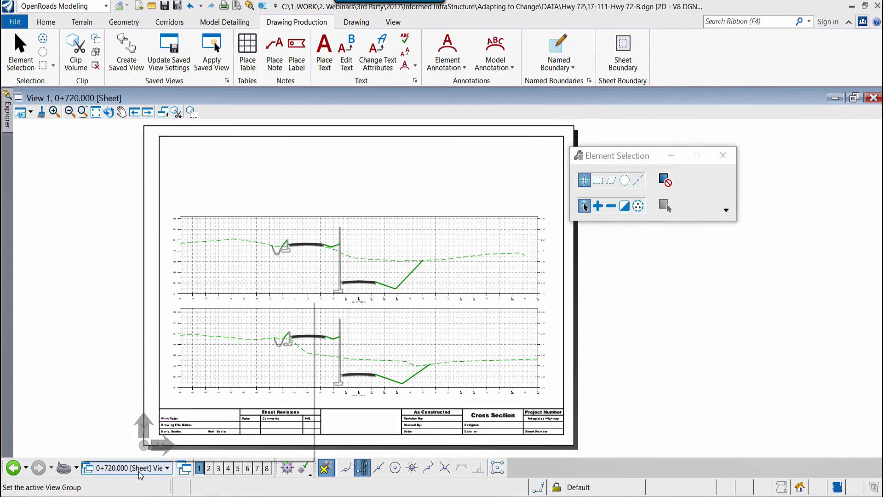
pyautogui.click(157, 468)
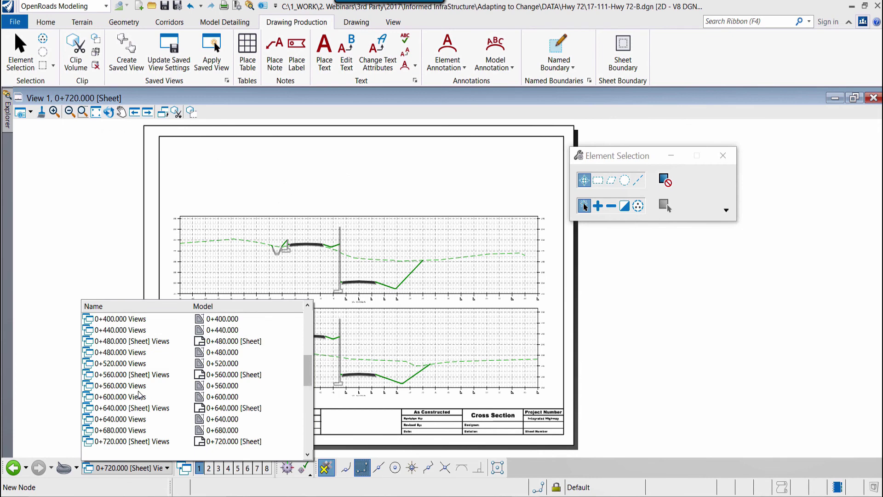
pyautogui.click(134, 341)
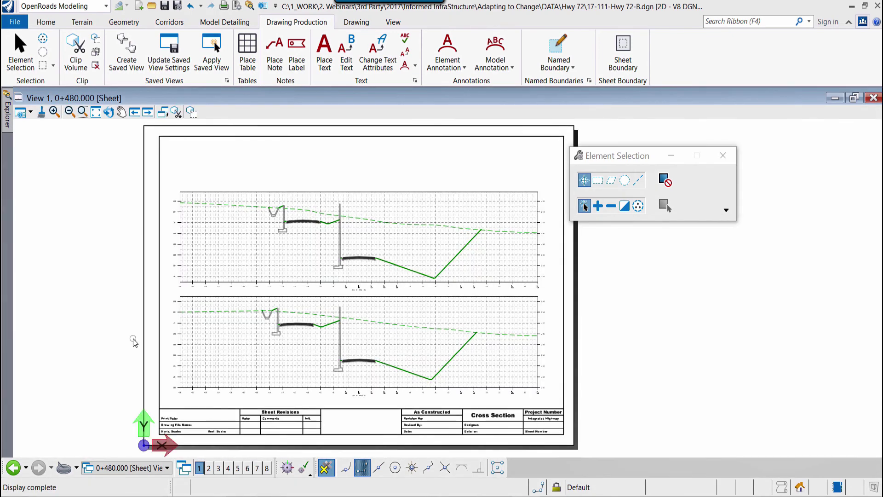